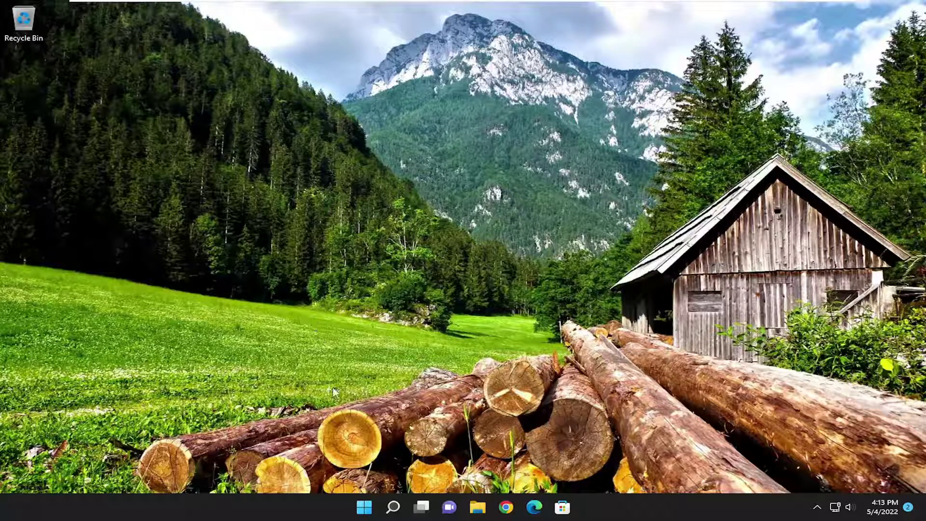
- Search Windows for 'troubleshoot' and open the Troubleshoot settings best match
right_click(364, 507)
left_click(393, 506)
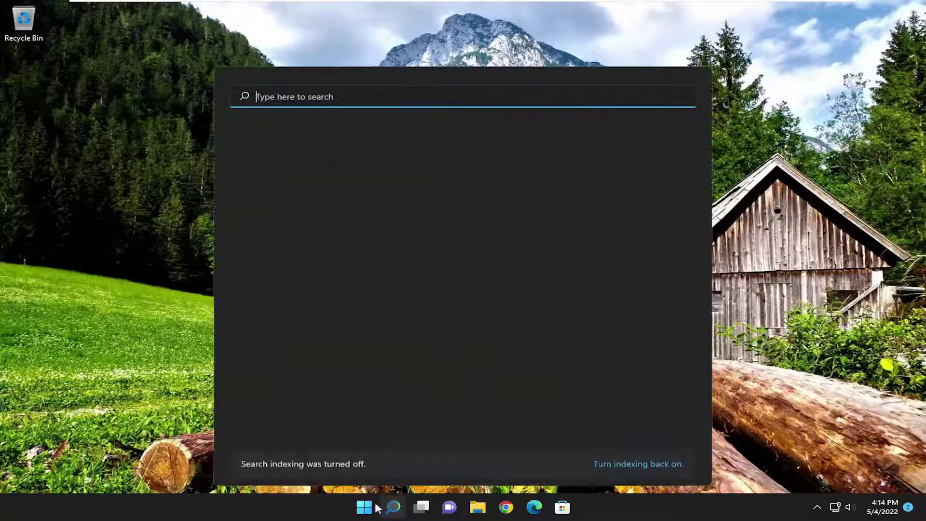
type("troubleshoot")
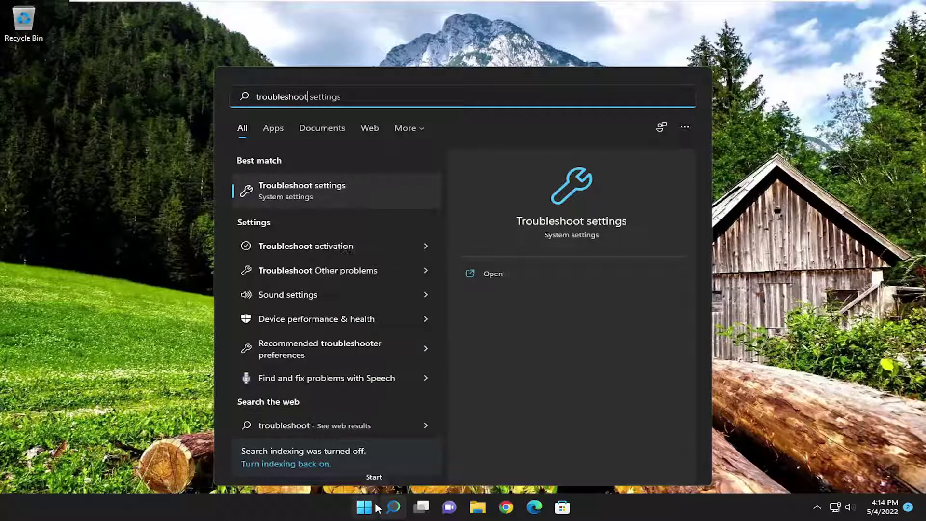
left_click(314, 187)
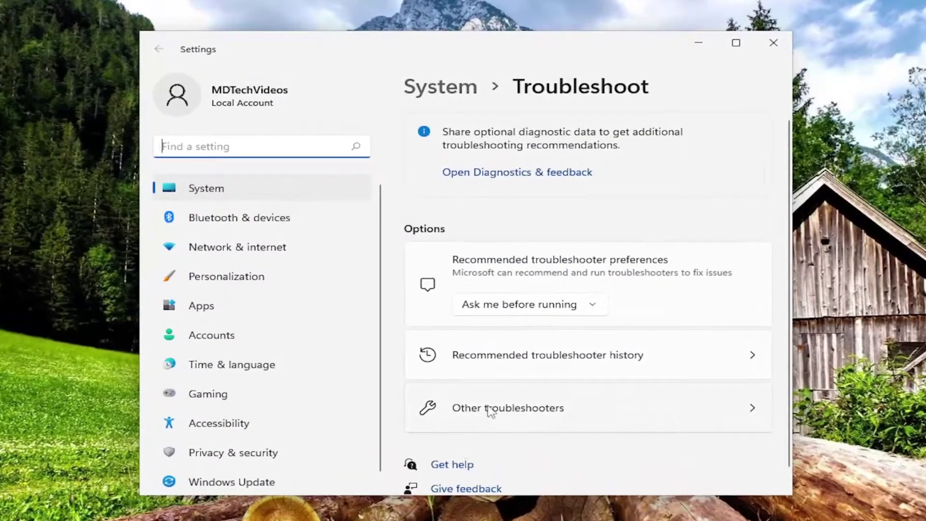
- Run the Windows Update troubleshooter from the Other troubleshooters list
left_click(496, 410)
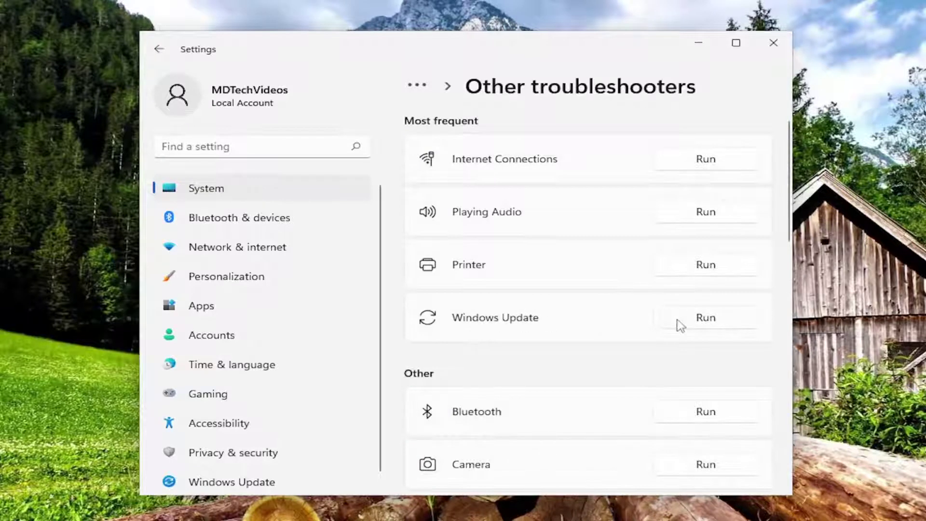
left_click(704, 318)
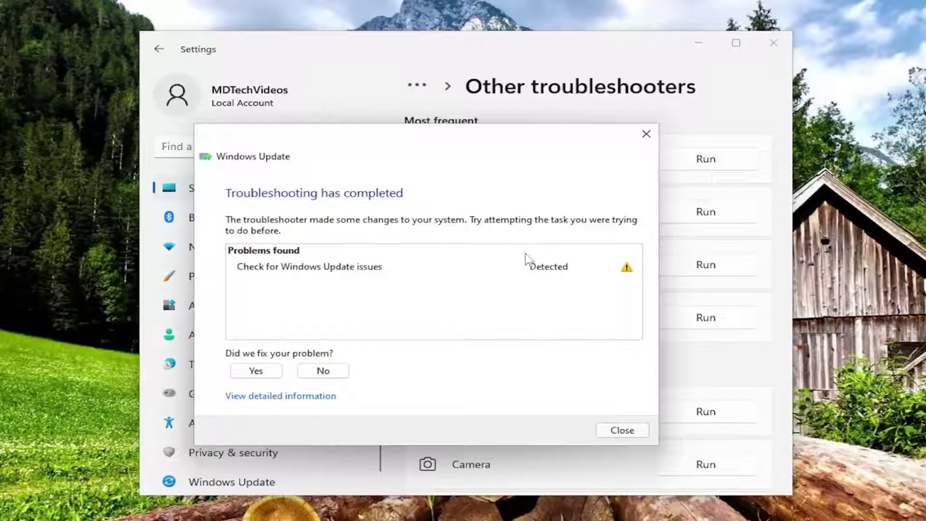
- Close the troubleshooter report and launch the 'cmd' search result as administrator
left_click(622, 431)
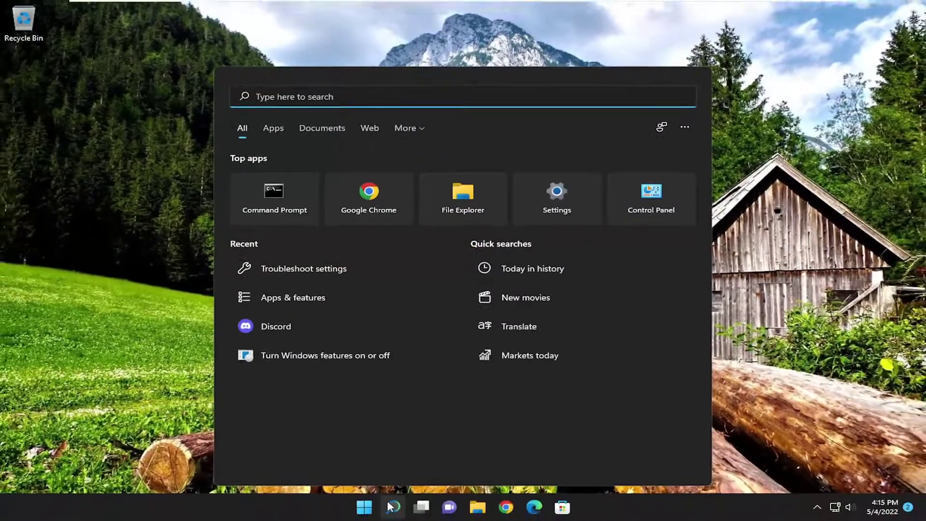
type("cmd")
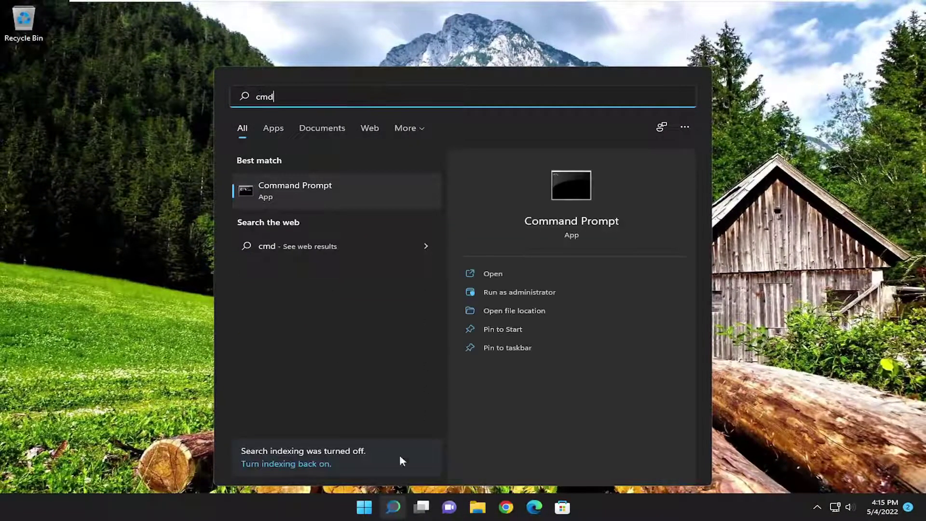
left_click(311, 184)
right_click(311, 190)
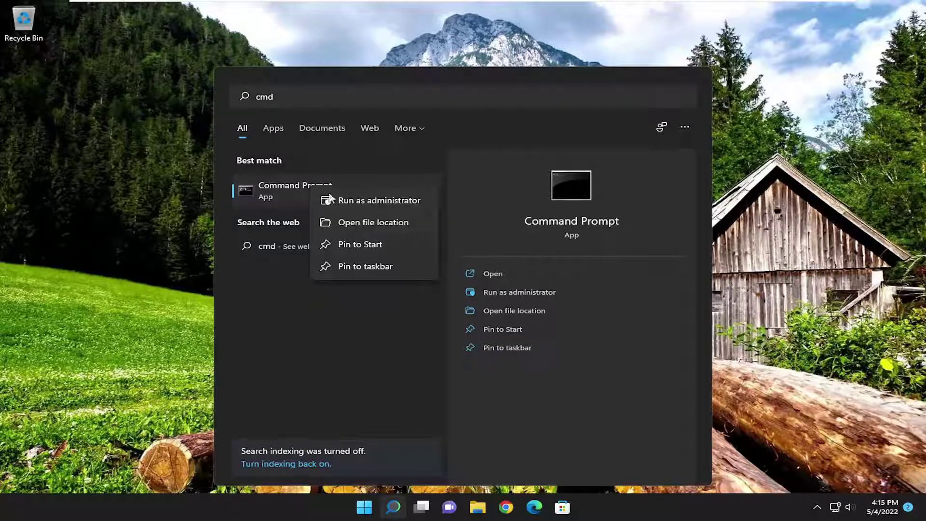
left_click(369, 202)
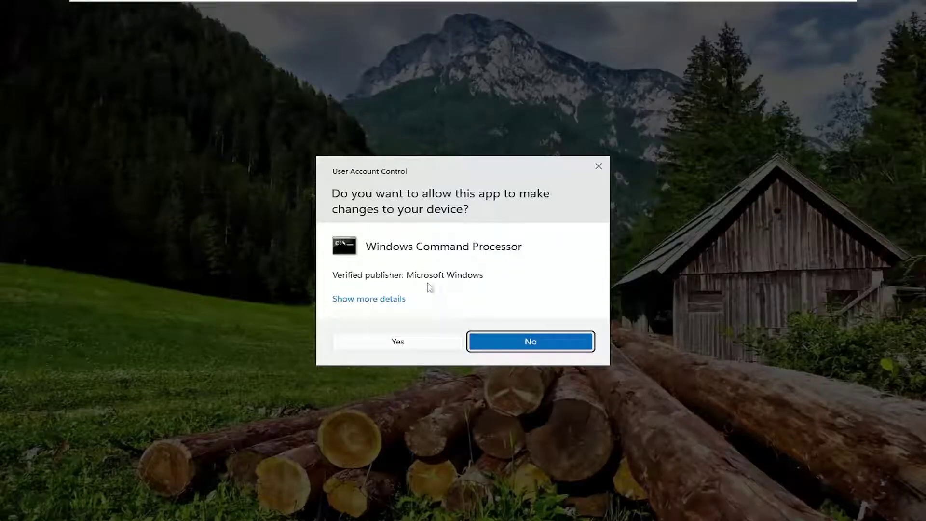
- Approve the admin prompt, reposition the console, and run a pasted sfc /scannow
left_click(416, 342)
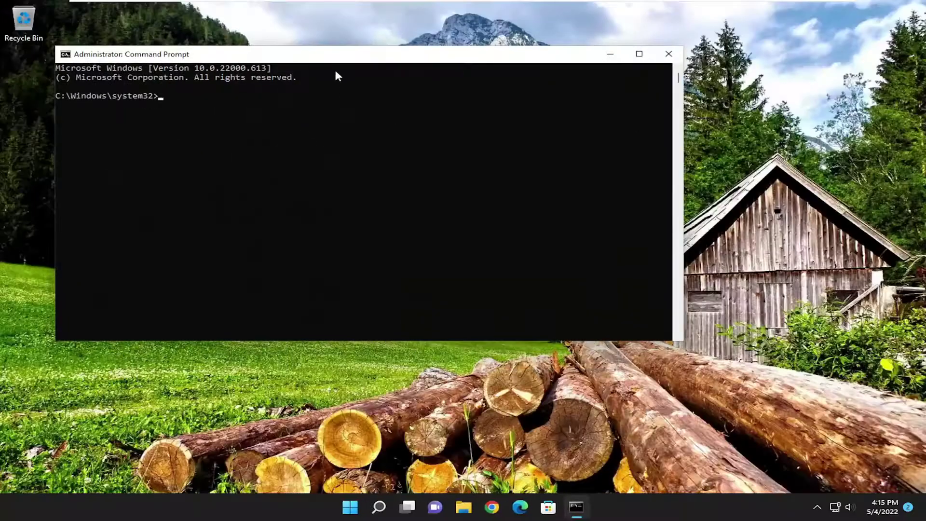
left_click_drag(383, 55, 440, 81)
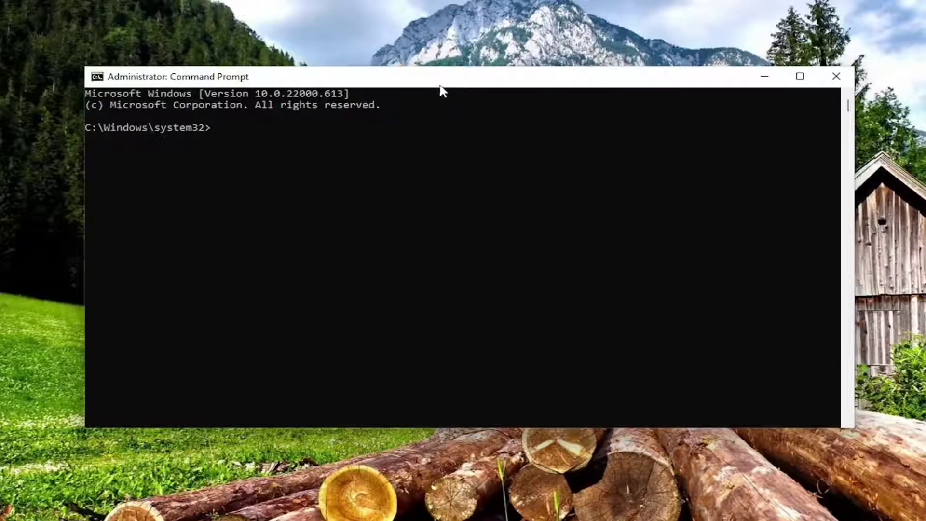
right_click(465, 78)
mouse_move(520, 185)
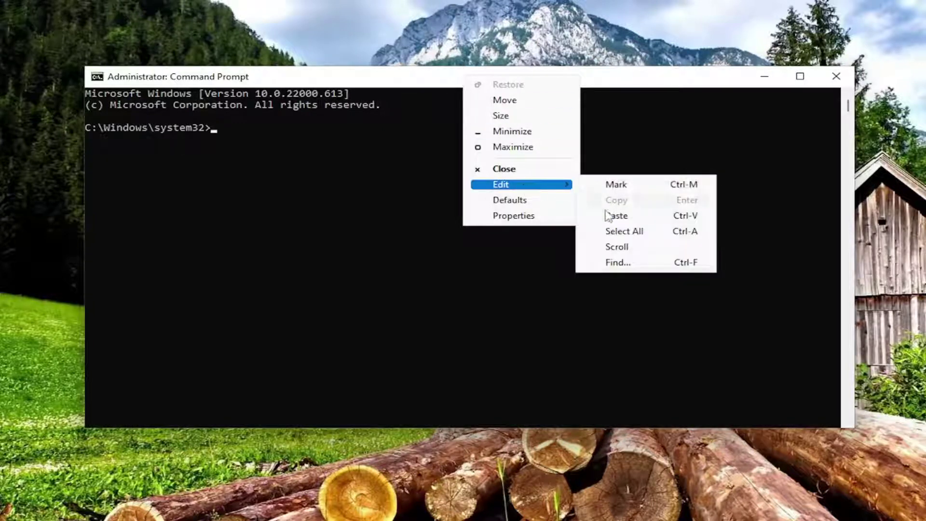
left_click(616, 216)
key("Return")
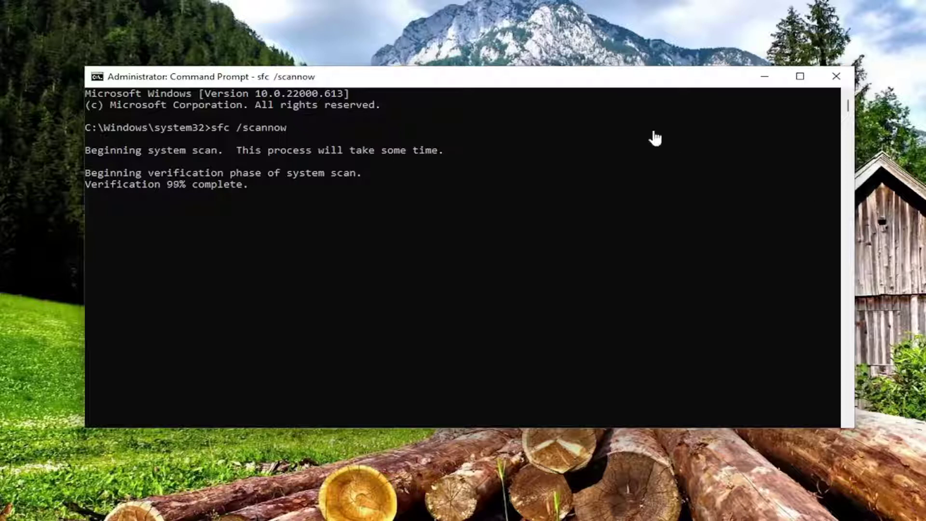
- Paste and run Dism /Online /Cleanup-Image /RestoreHealth via the console's Edit menu
right_click(463, 77)
mouse_move(519, 186)
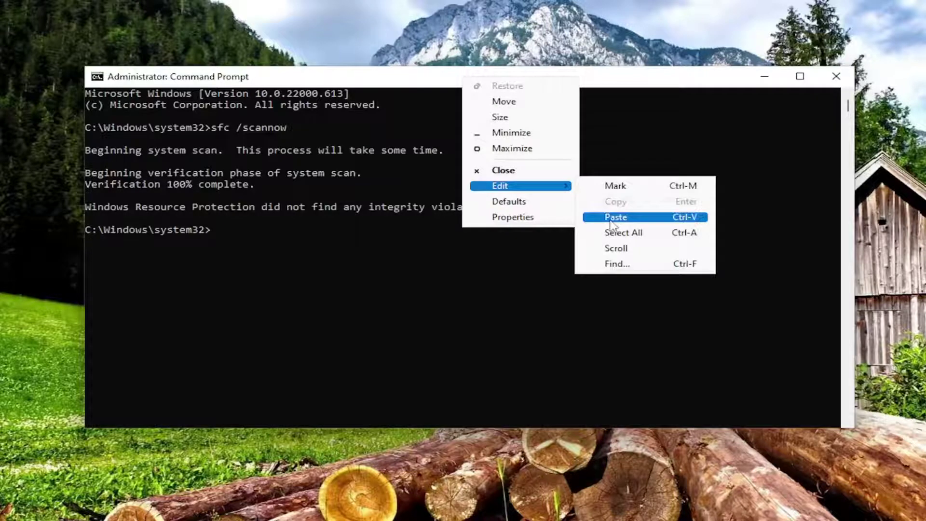
left_click(618, 219)
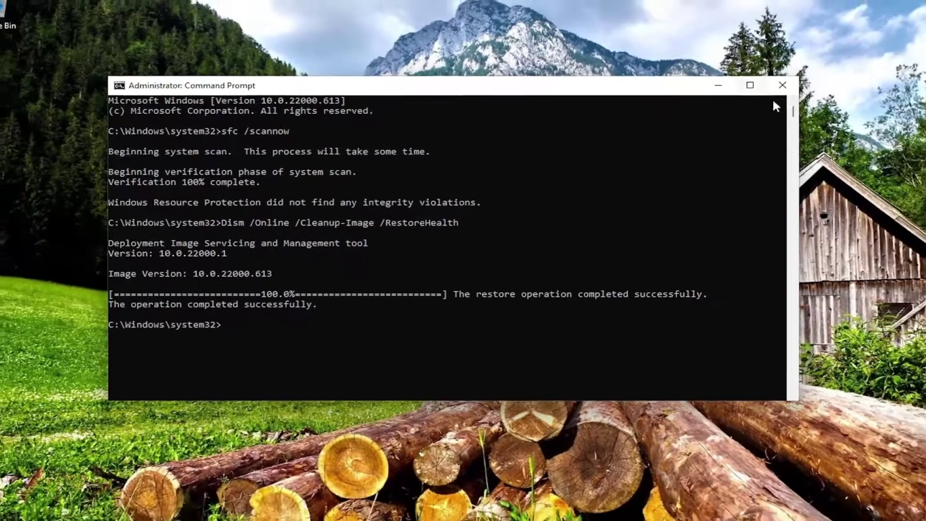
- Close Command Prompt and bring up the Start quick link menu with power options
left_click(816, 79)
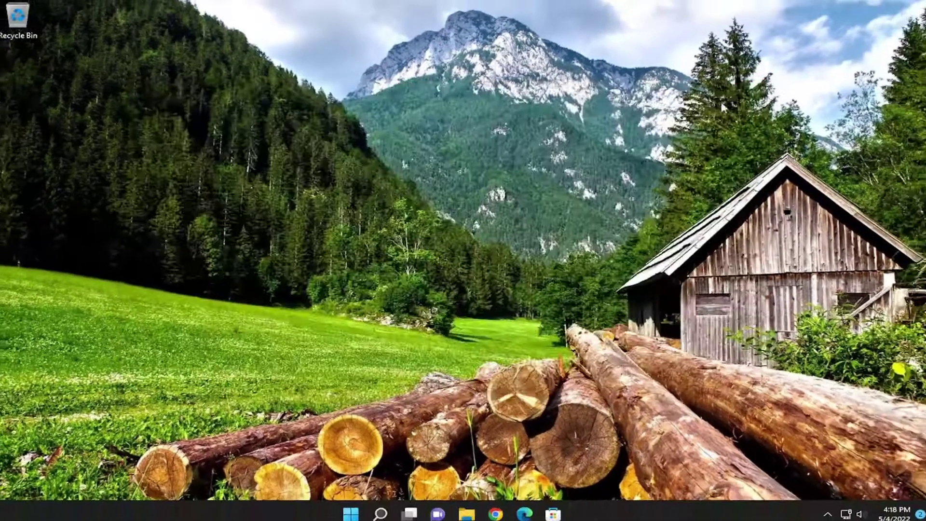
right_click(364, 507)
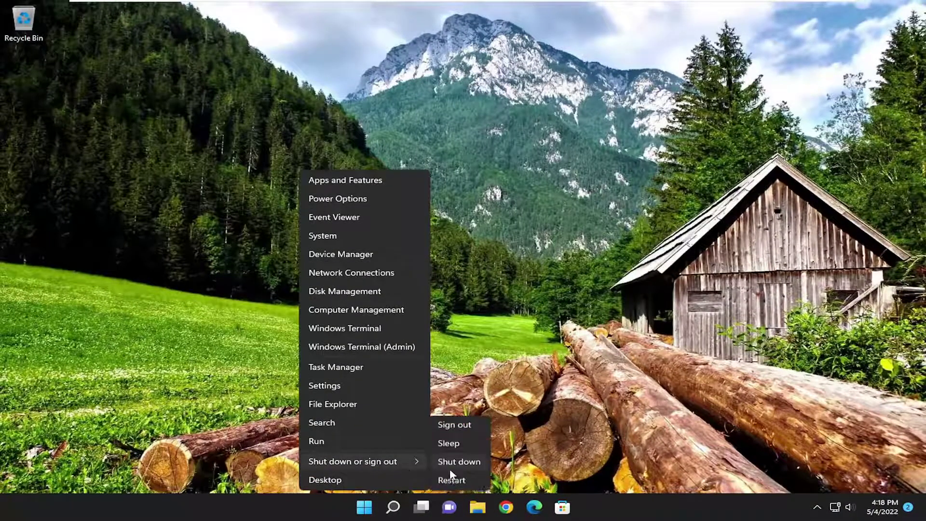